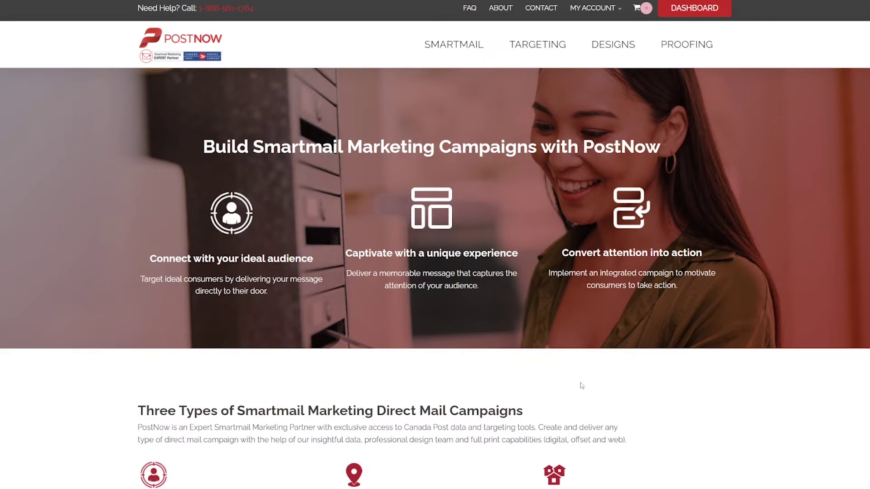
- Bring up the SMARTMAIL menu's campaign options in the top navigation
mouse_move(452, 45)
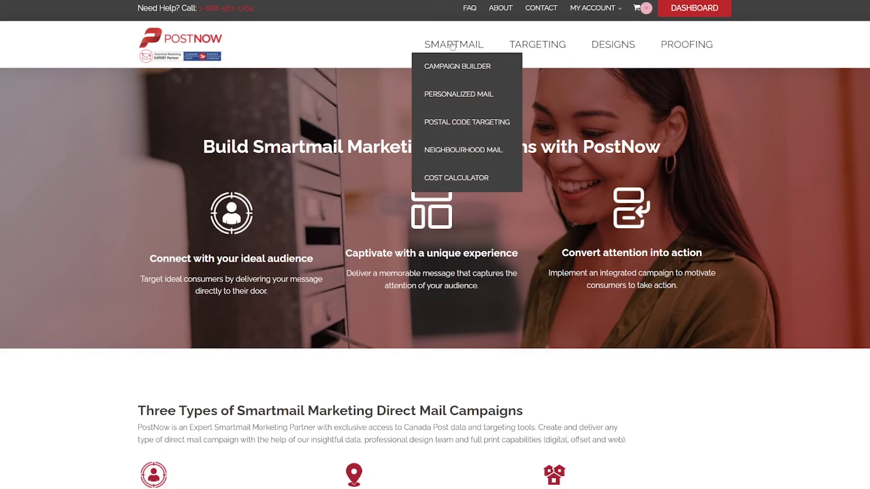
- Open Campaign Builder and type the campaign name 'Neighbourhood dem', correcting a typo
left_click(451, 67)
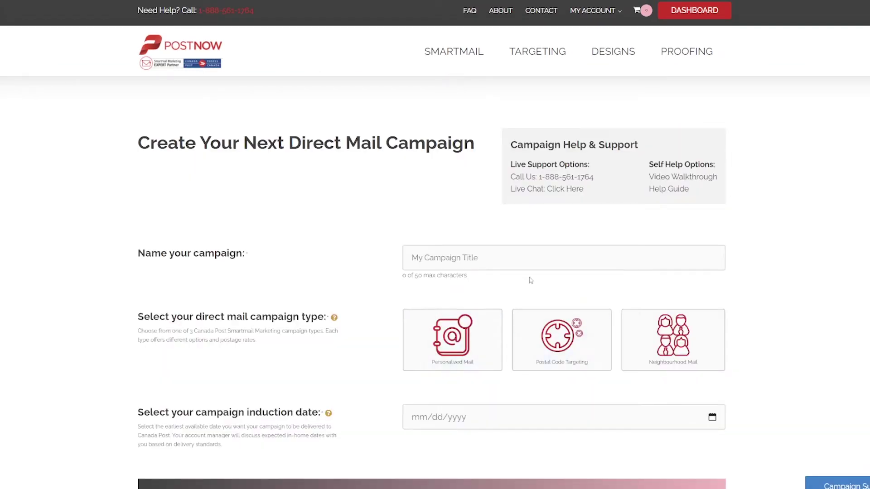
left_click(544, 259)
type("Ne")
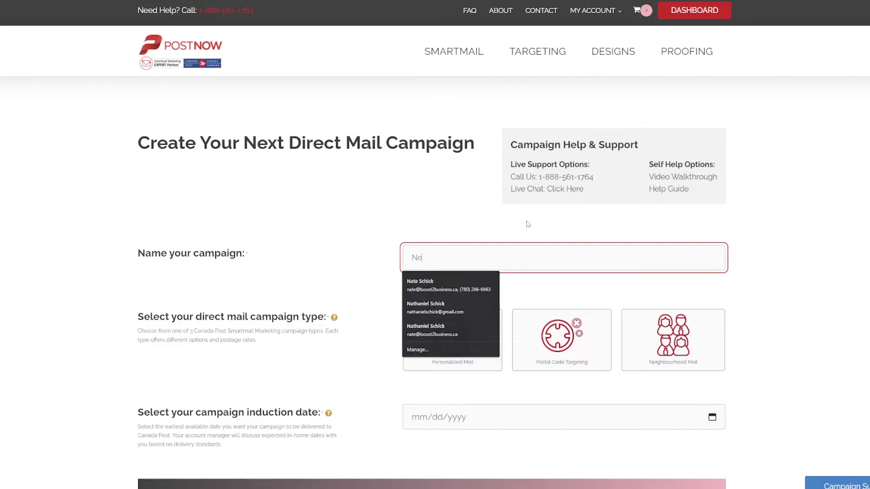
type("ghbo")
key("BackSpace")
key("BackSpace")
key("BackSpace")
key("BackSpace")
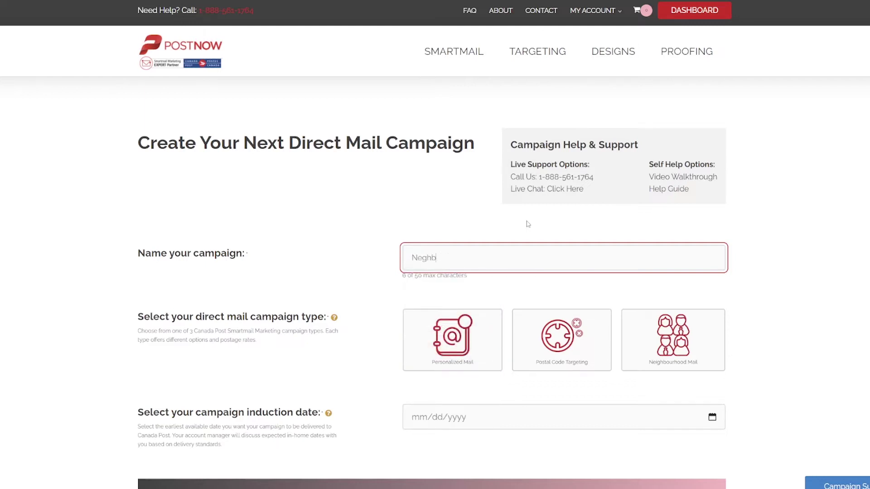
type("ighbourhood demo")
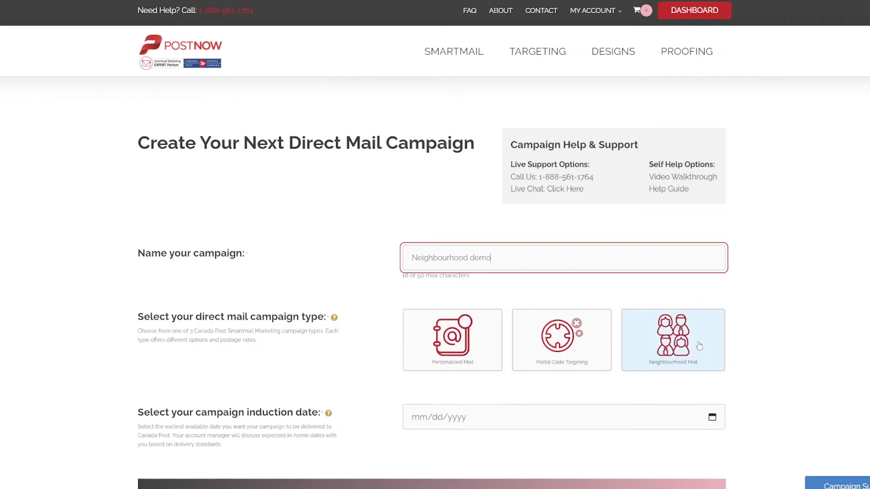
- Choose the Neighbourhood Mail campaign type and set the induction date to May 2, 2022
left_click(699, 343)
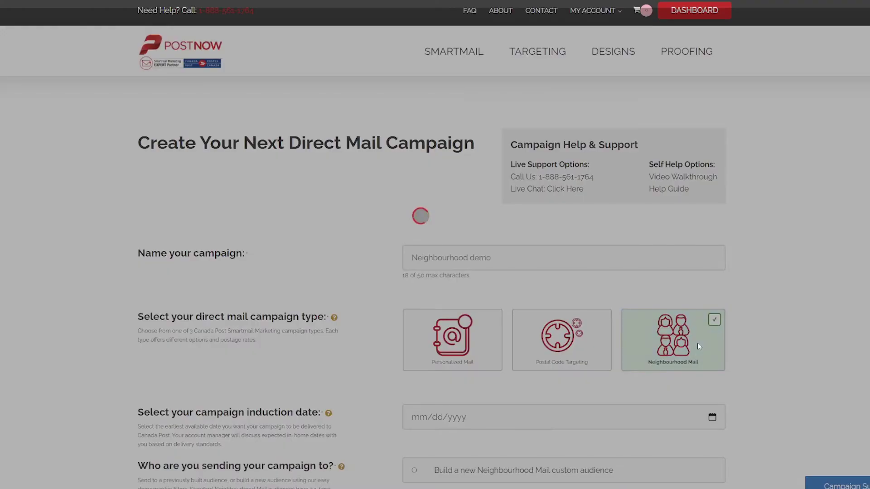
scroll(698, 346, "down", 4)
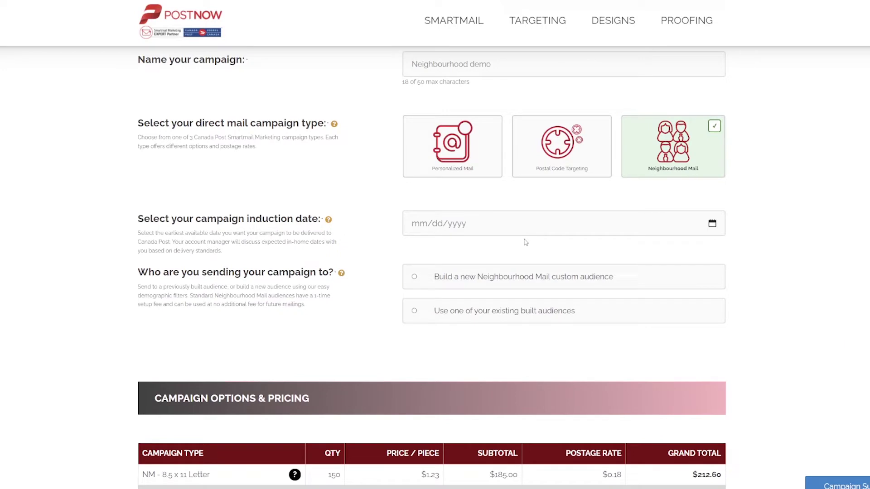
left_click(550, 219)
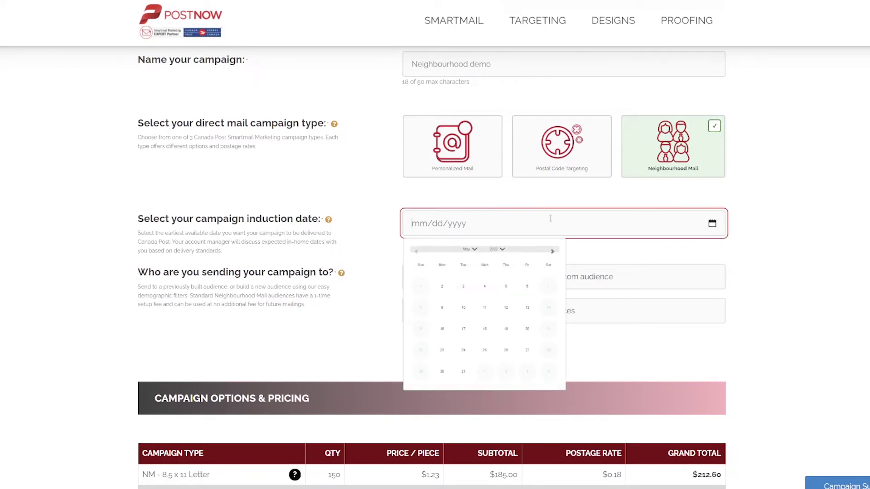
left_click(441, 290)
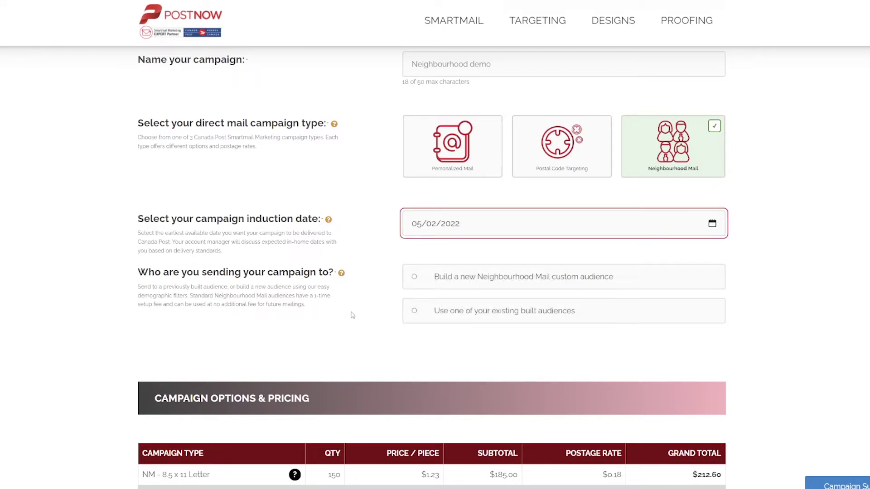
- Target the saved High Income, Old Homes (Edmonton) audience of 25000 and review the pricing totals
left_click(535, 312)
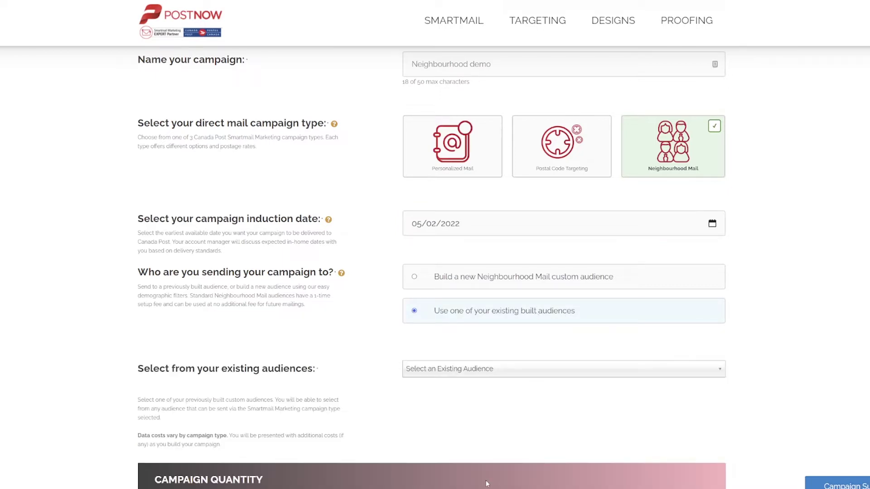
left_click(536, 371)
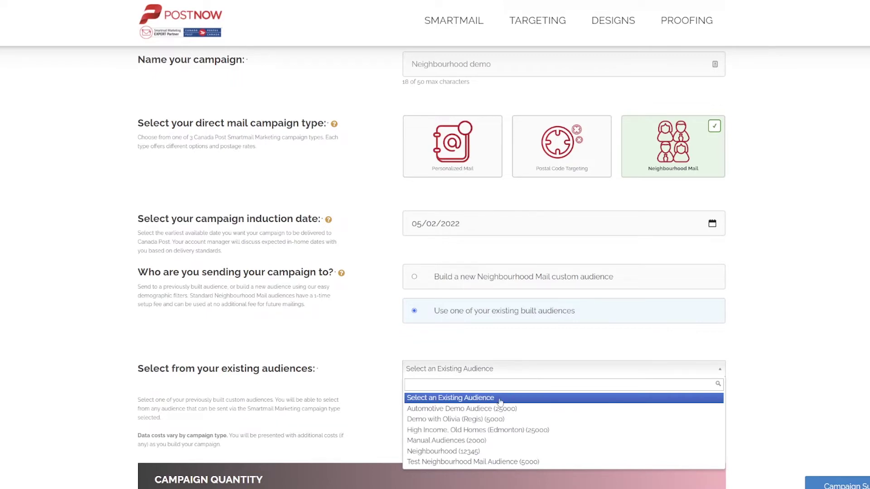
left_click(512, 429)
scroll(755, 397, "down", 5)
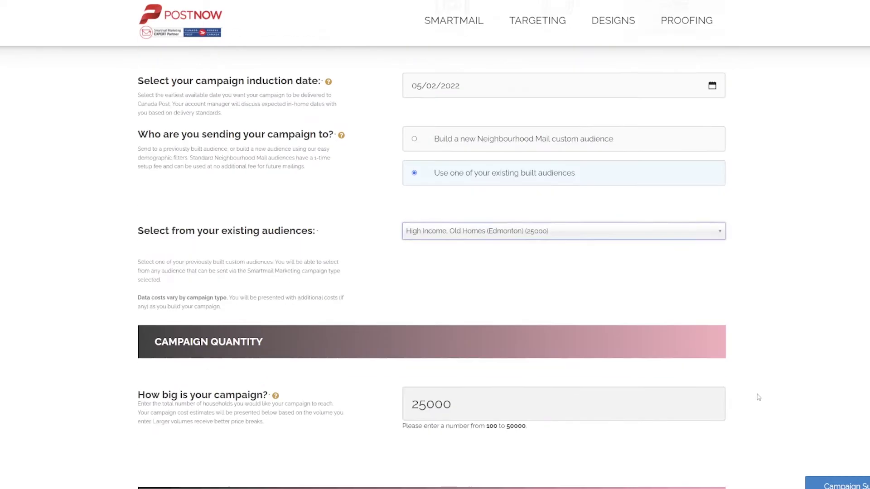
scroll(533, 182, "down", 1)
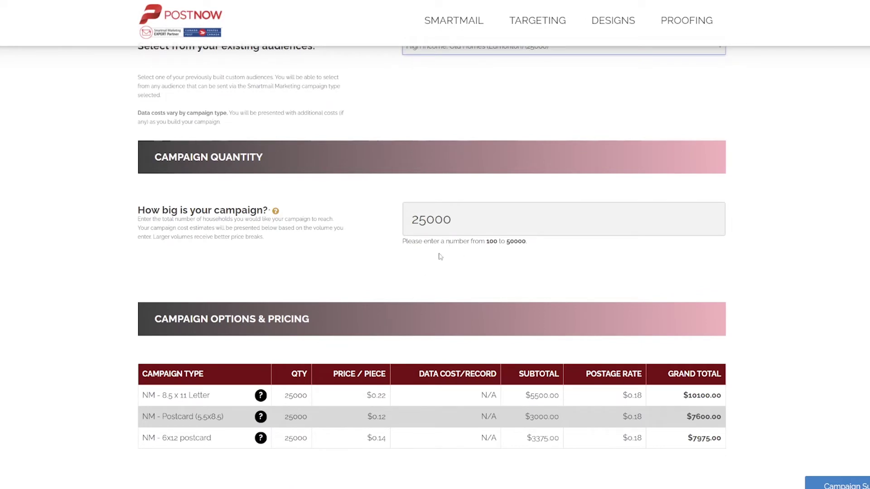
scroll(449, 338, "down", 1)
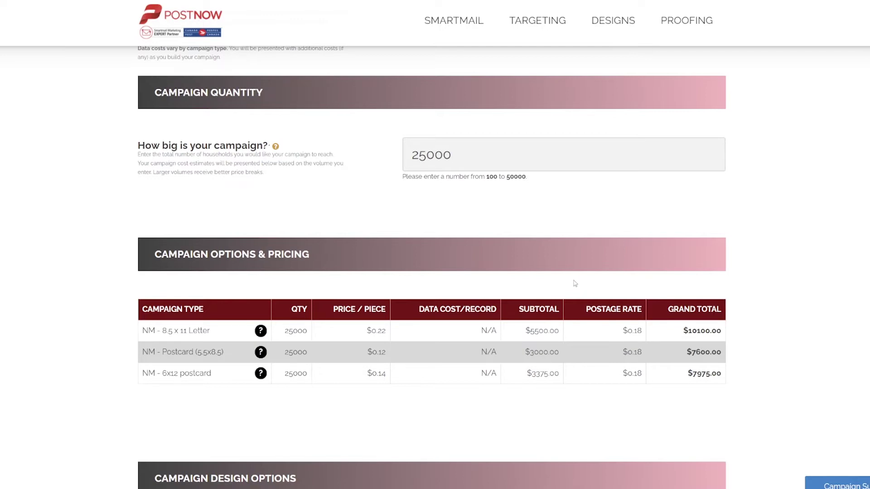
- Select the NM - Postcard (5.5x8.5) print format with a design from the template gallery
scroll(658, 346, "down", 5)
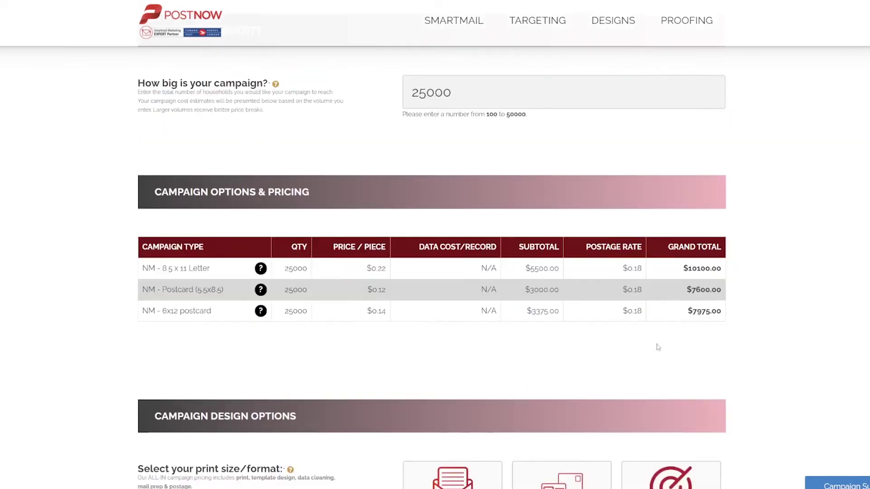
scroll(657, 347, "down", 3)
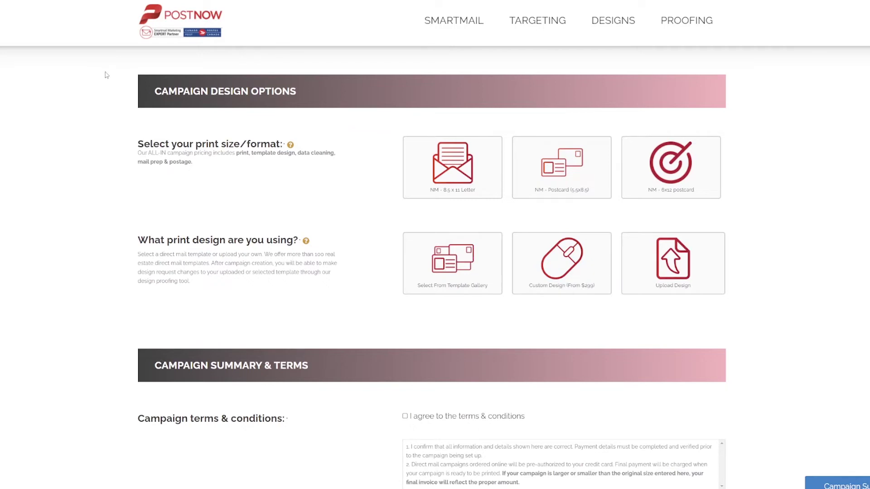
left_click(566, 155)
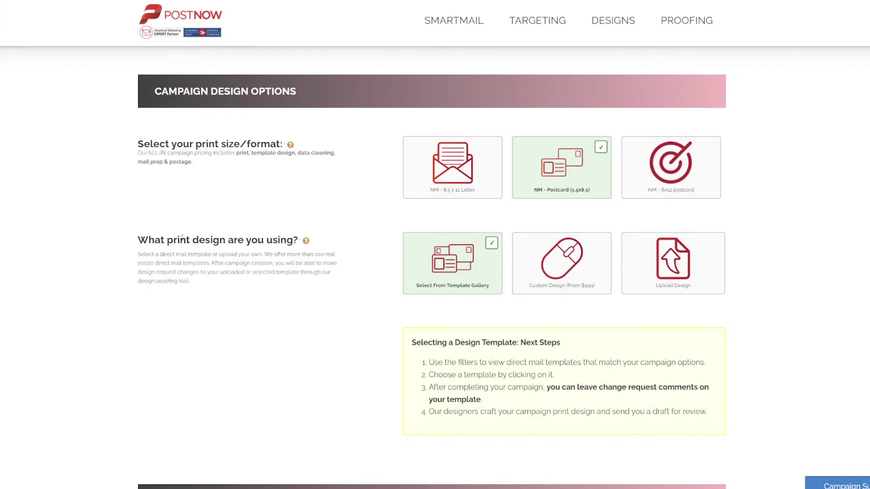
scroll(182, 238, "down", 2)
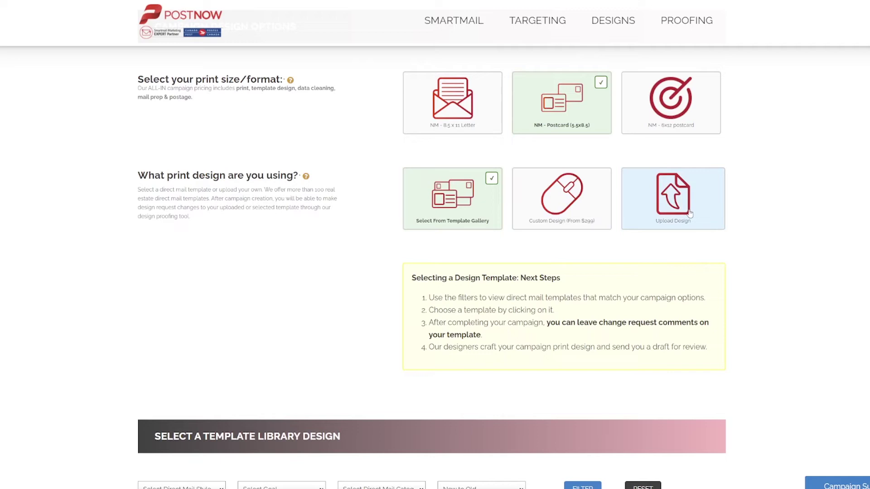
- Browse the template library's style, goal and category filters without changing them
scroll(688, 222, "down", 7)
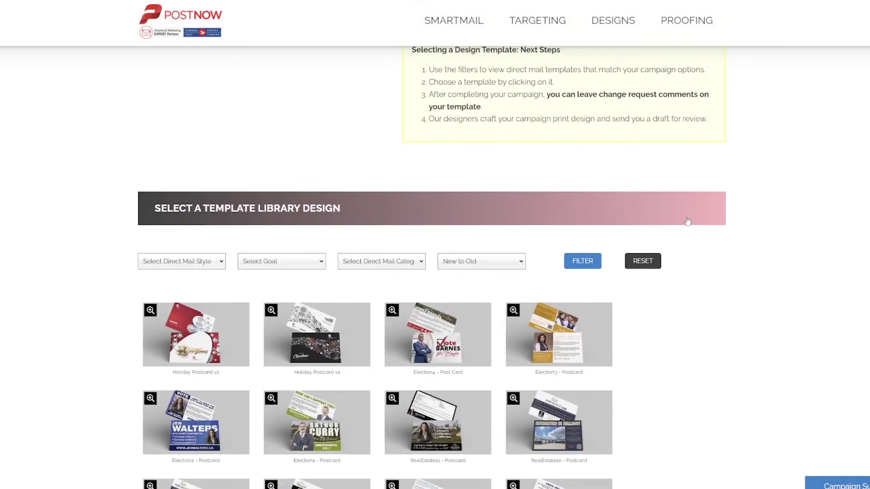
scroll(687, 221, "down", 2)
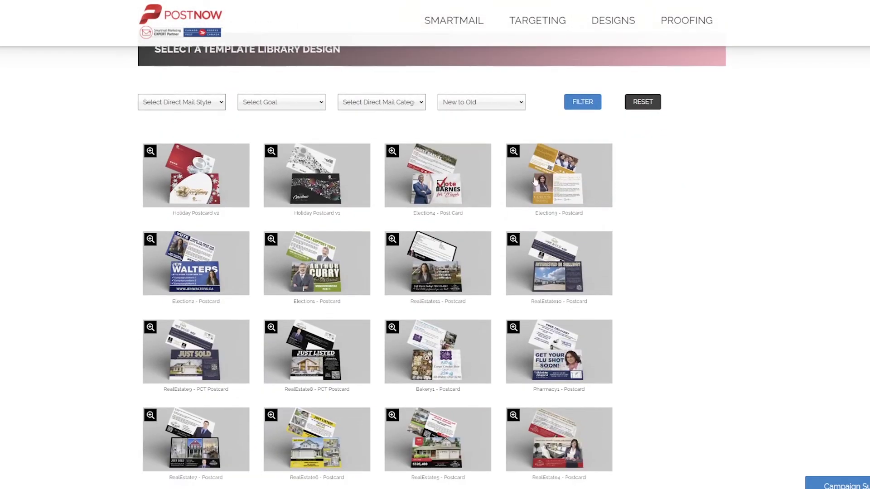
left_click(174, 107)
left_click(284, 106)
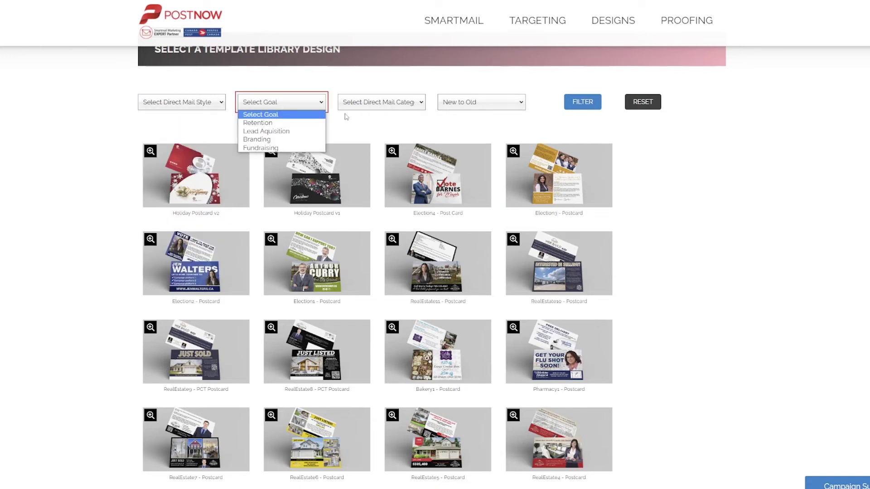
left_click(365, 105)
left_click(754, 430)
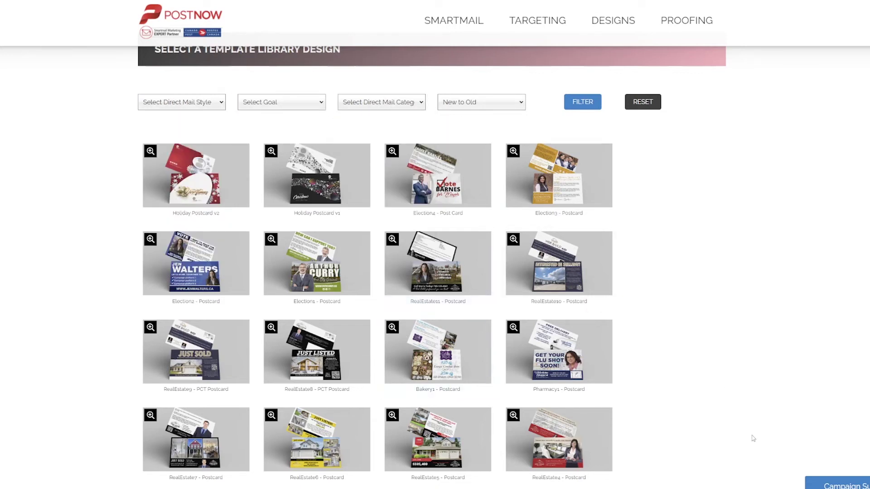
- Preview Holiday Postcard v2 enlarged, then pick the RealEstate6 - Postcard template
left_click(151, 150)
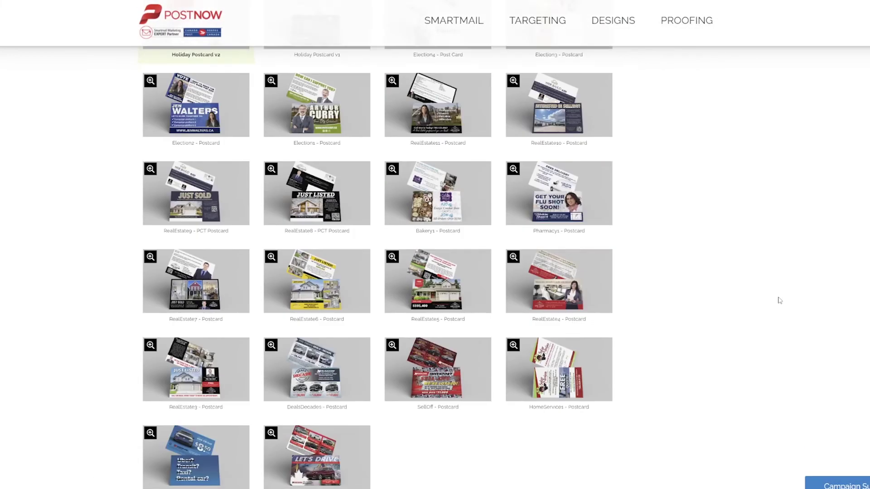
scroll(780, 301, "down", 2)
left_click(356, 178)
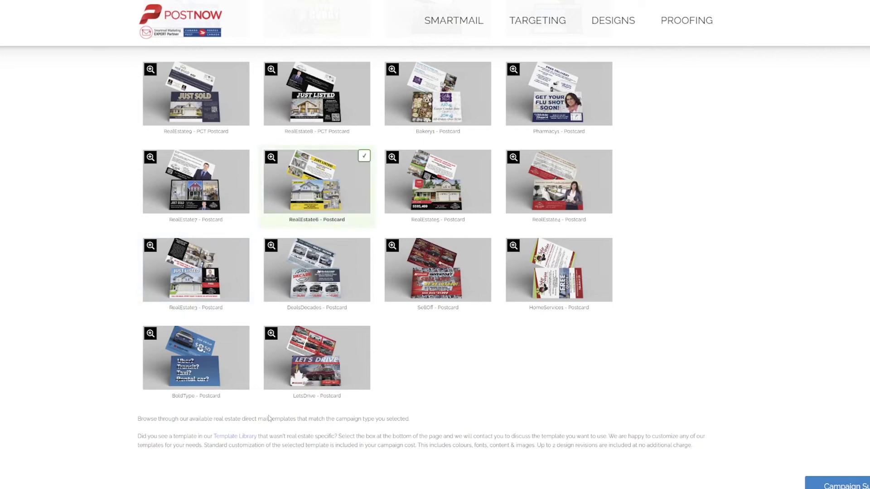
scroll(270, 418, "down", 4)
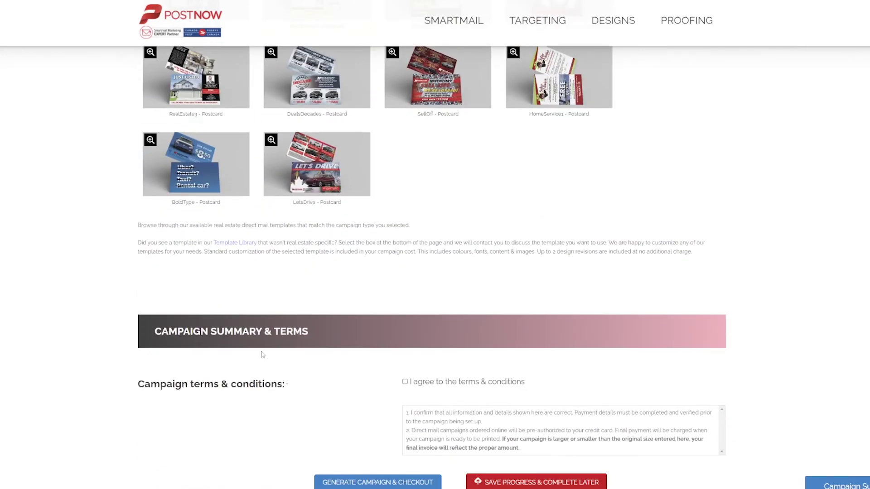
scroll(262, 354, "down", 4)
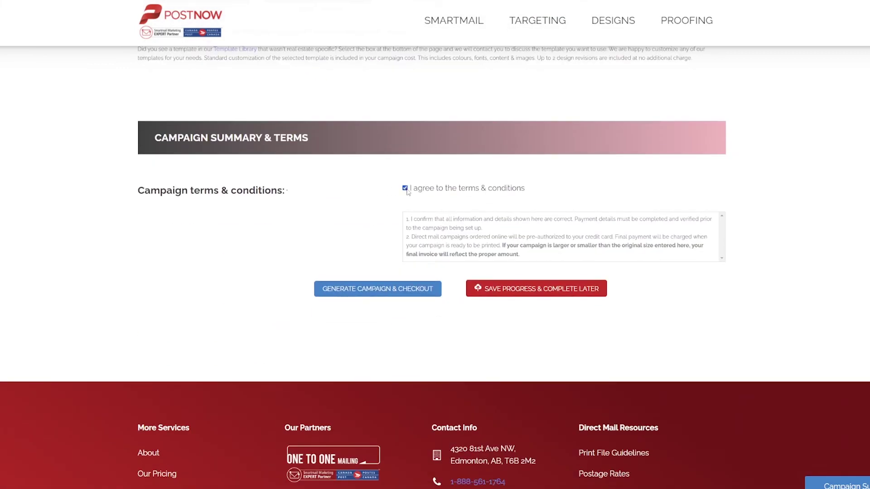
- Generate the Neighbourhood demo campaign and proceed to the checkout page
left_click(366, 290)
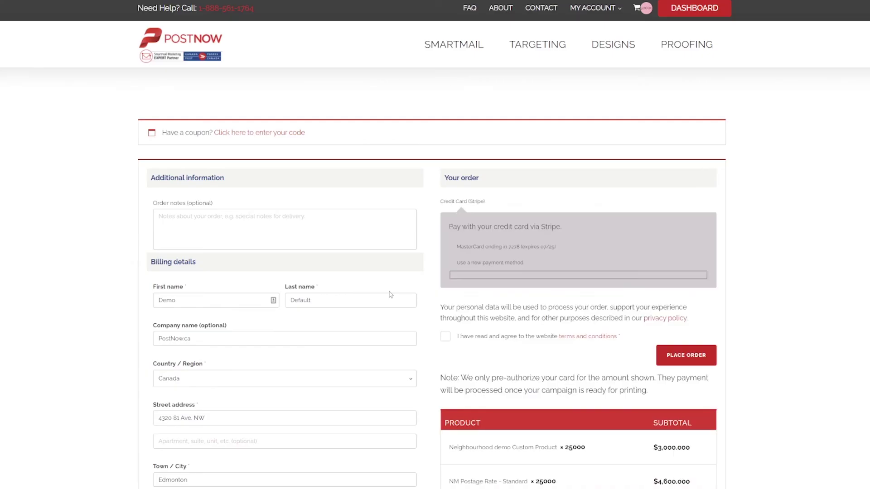
- Add the order note 'This is just a demo on youtube' and enter coupon code 'freefornate'
left_click(316, 226)
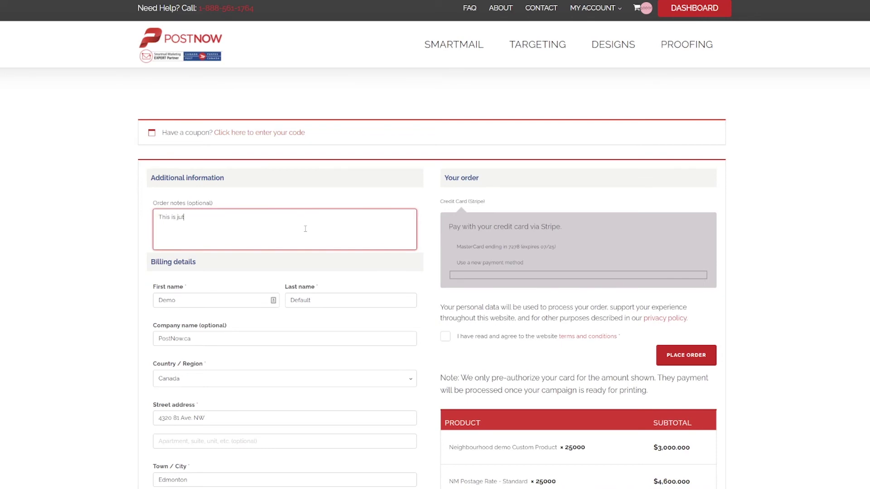
type("This is just a demo on youtube")
left_click(277, 132)
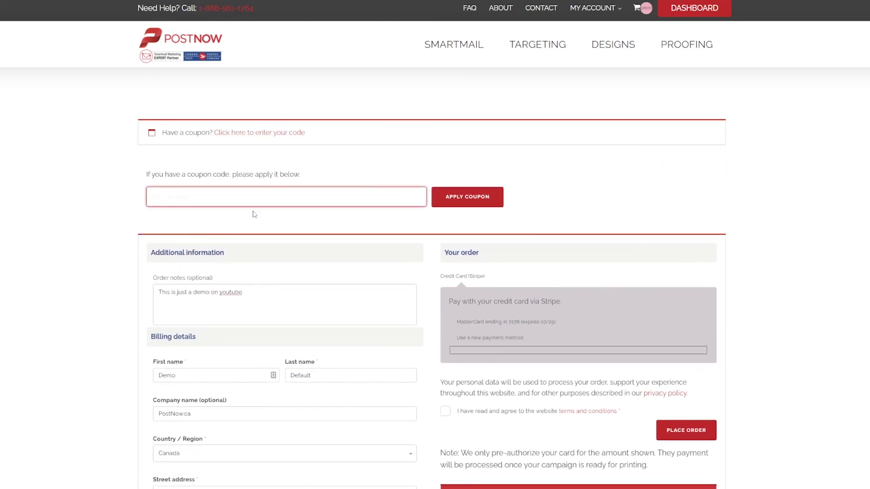
left_click(266, 202)
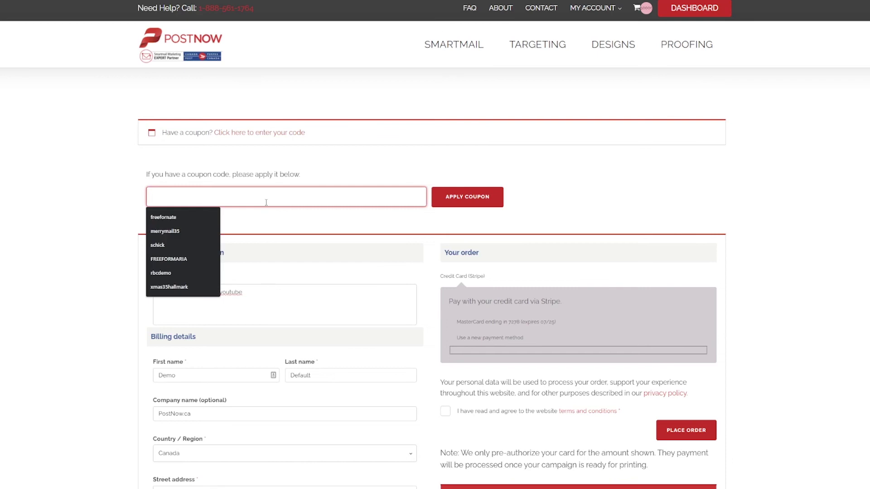
type("freefor")
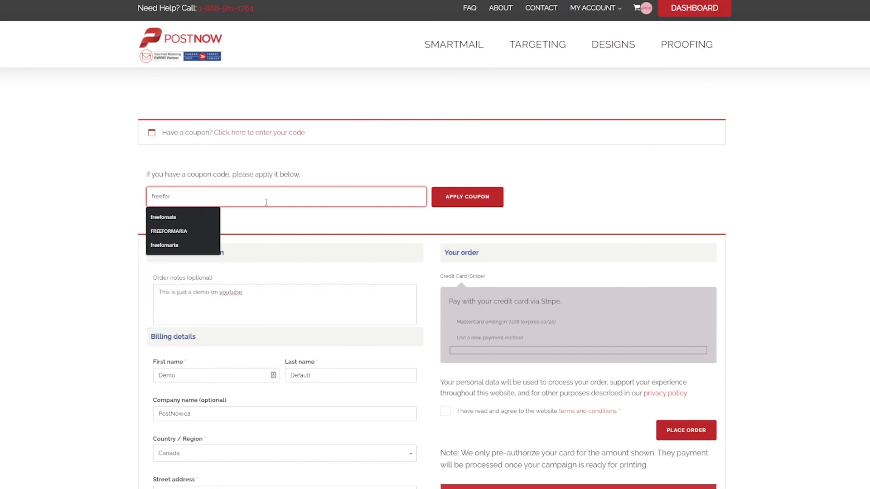
type("nate")
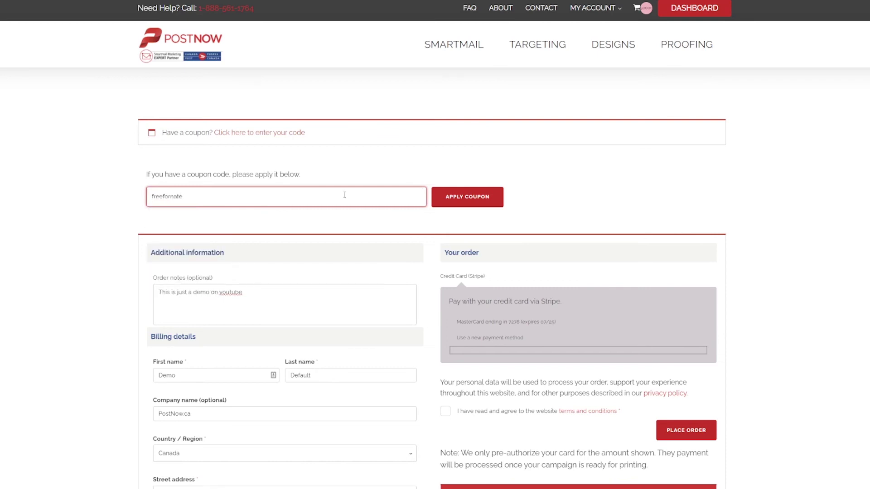
- Apply the FREEFORNATE coupon, bringing the total to $0.000, and accept the website terms
left_click(464, 203)
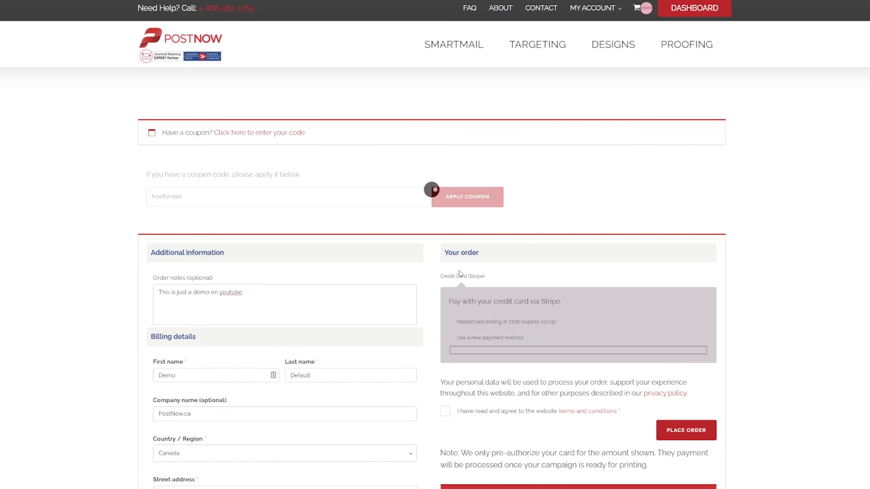
scroll(712, 259, "down", 3)
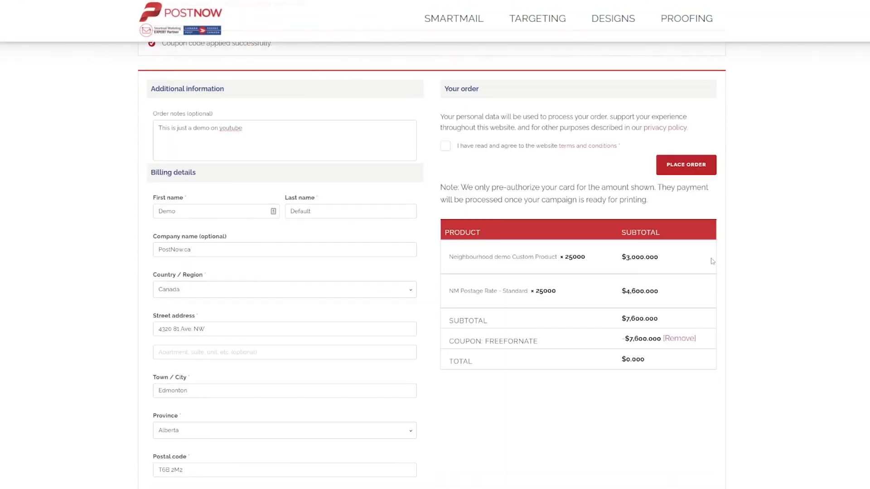
scroll(185, 235, "down", 4)
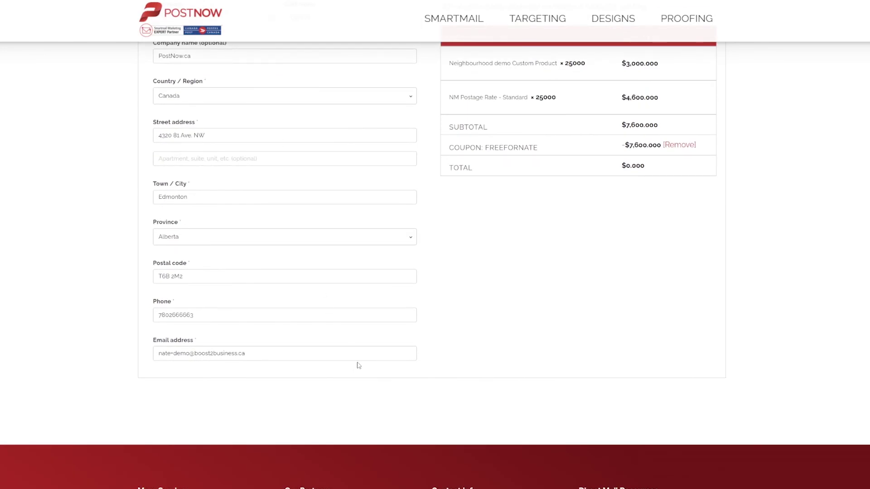
scroll(370, 343, "up", 7)
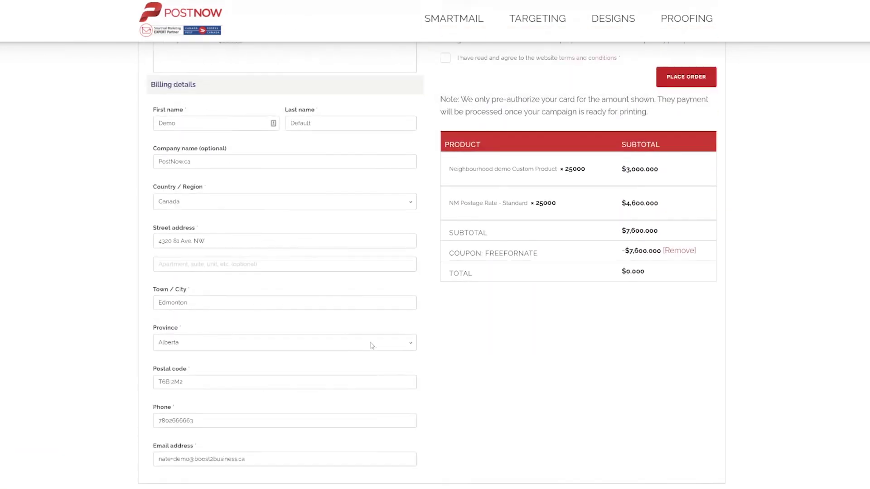
left_click(446, 275)
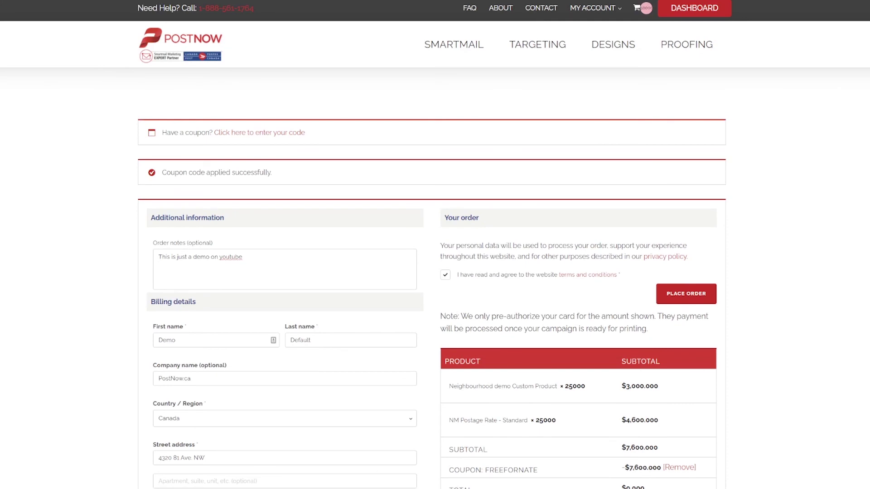
- Place the $0.000 order to reach the order-received confirmation
left_click(697, 302)
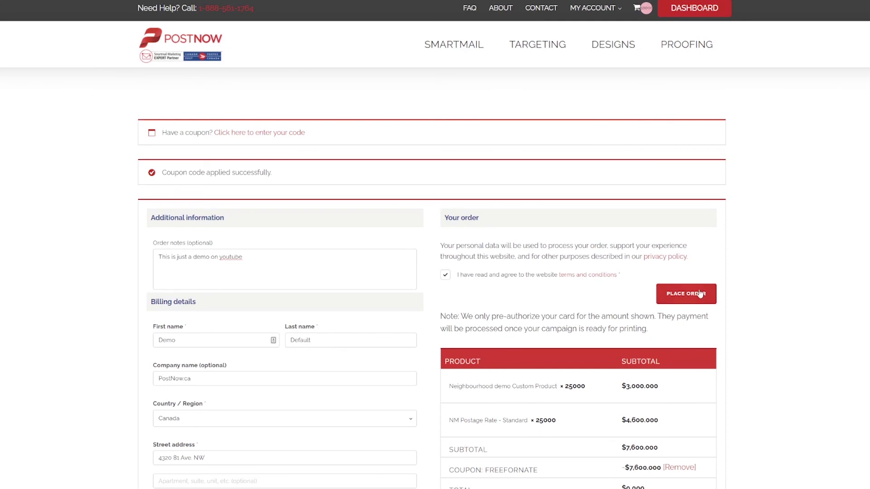